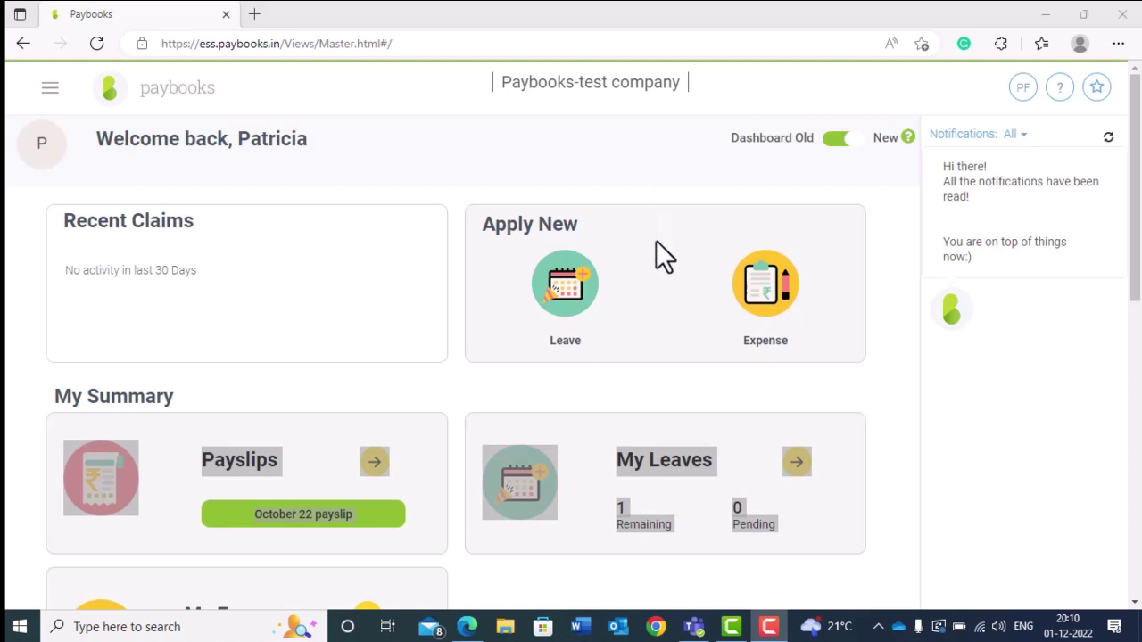
- Open the tax summary and tax option page from Tax Planning and look over the regime workings
scroll(250, 355, "down", 5)
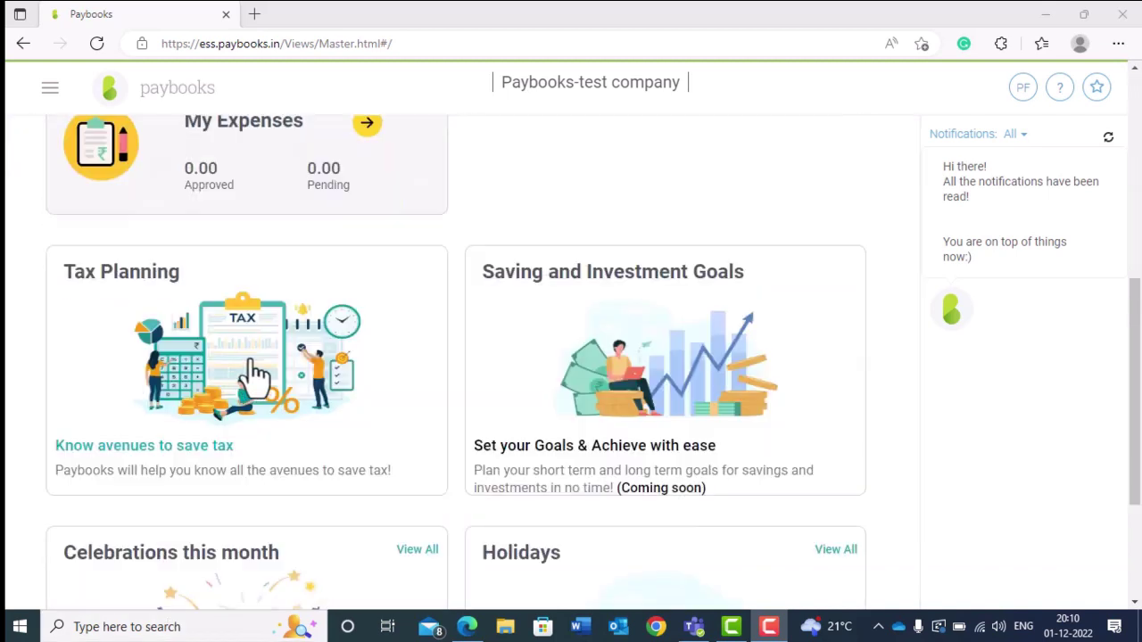
left_click(213, 370)
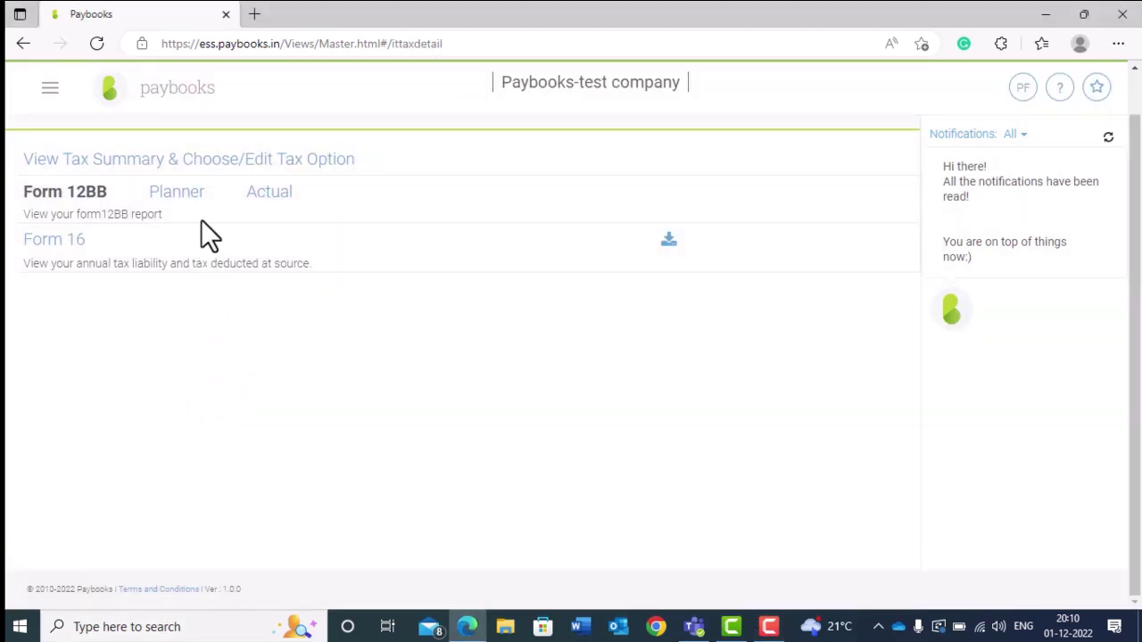
left_click(149, 161)
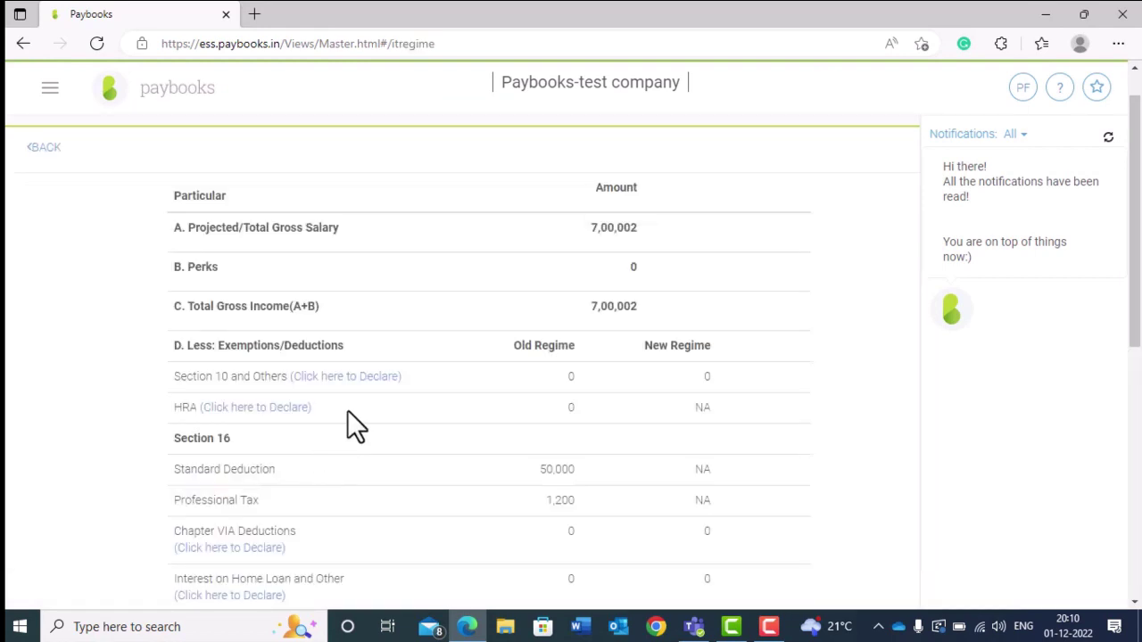
scroll(348, 412, "down", 1)
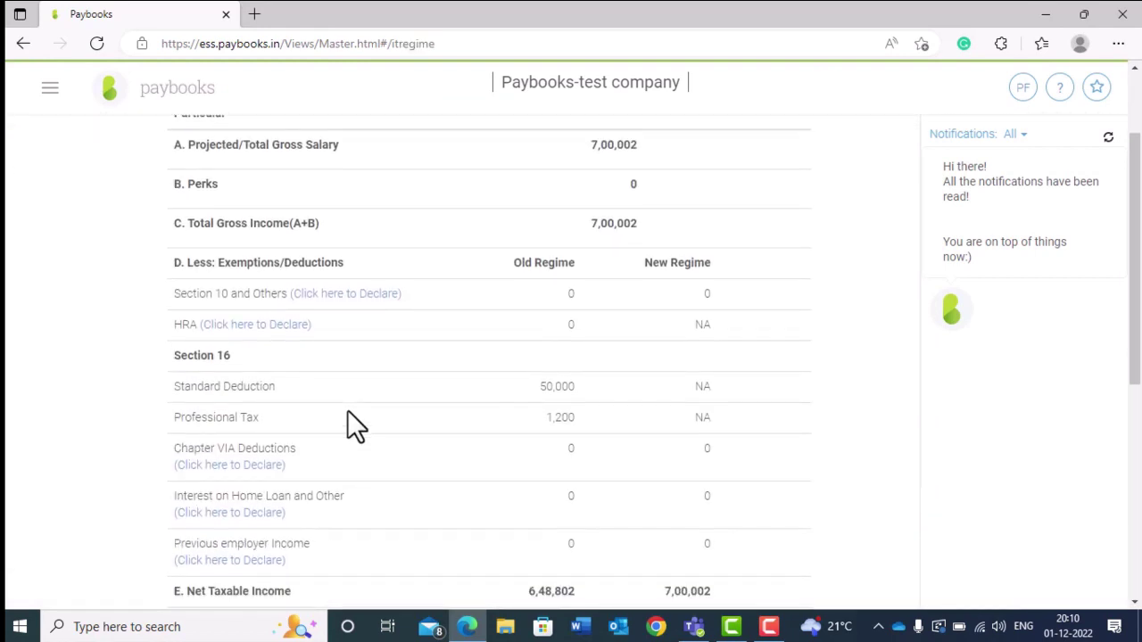
scroll(347, 426, "up", 1)
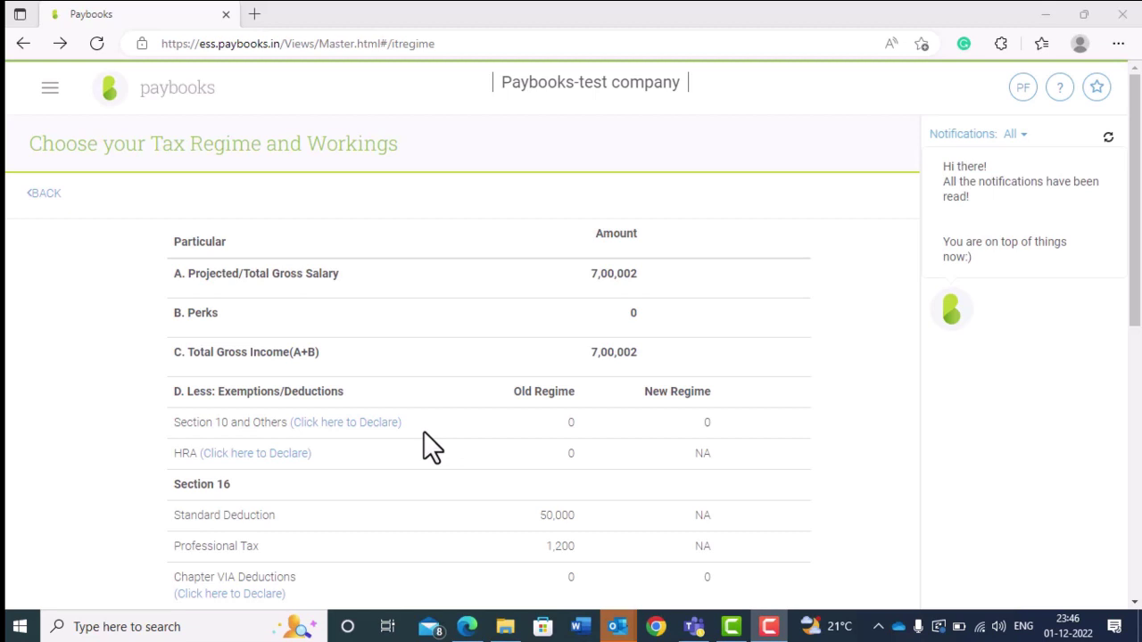
- Enter LTA amounts of 100000 planned and 75000 actual in the Section 10 declaration, and return to the regime workings
left_click(343, 425)
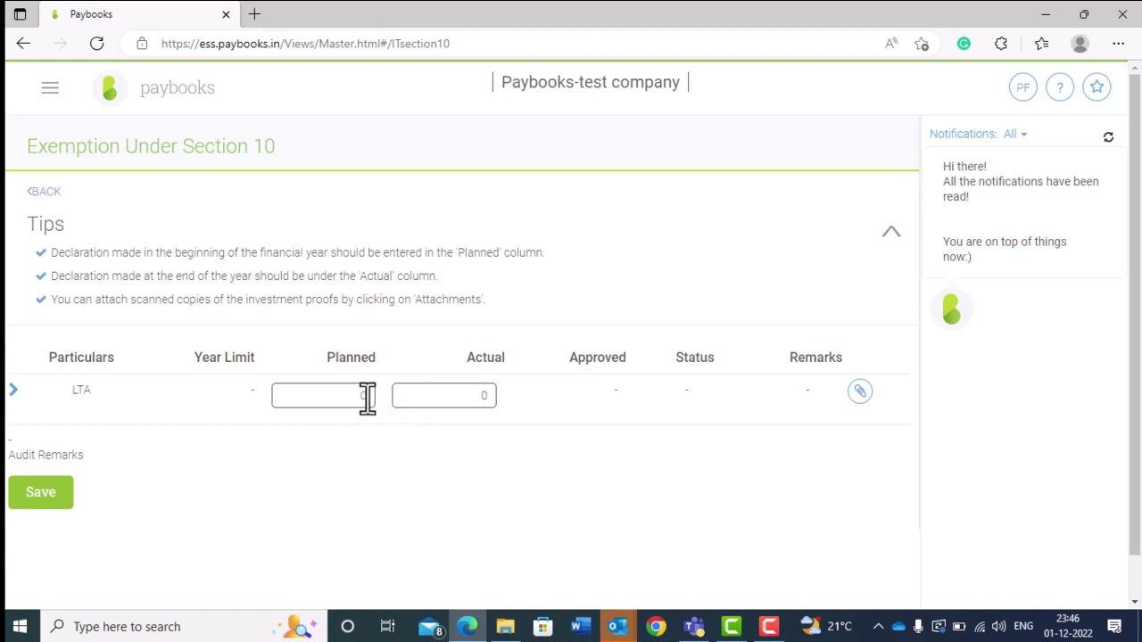
left_click(338, 396)
type("100000")
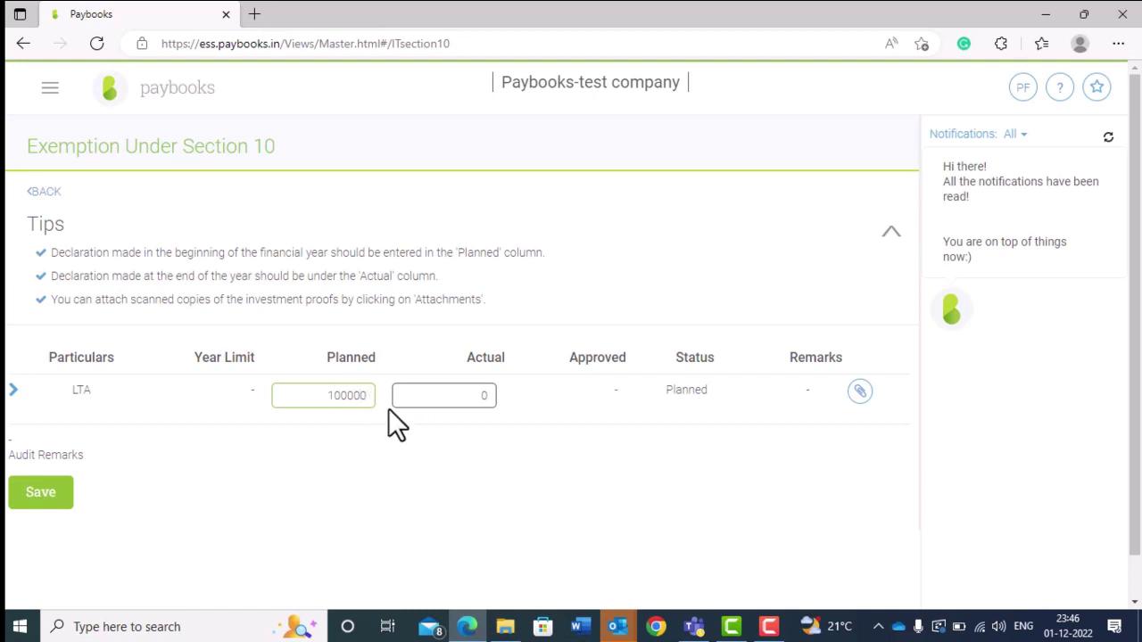
left_click(432, 399)
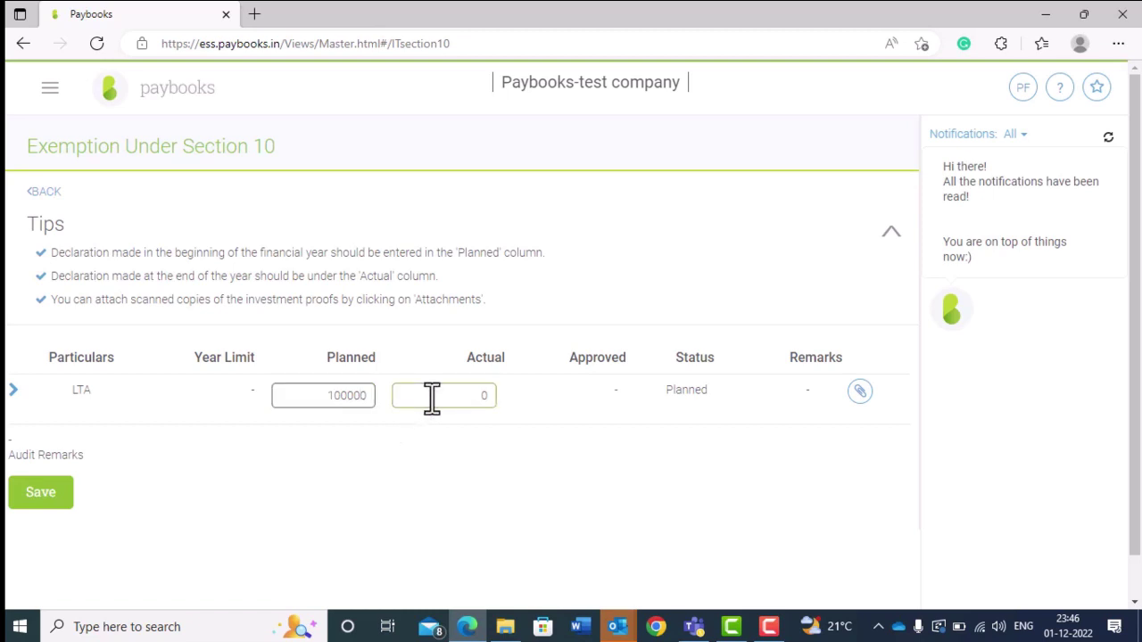
type("75000")
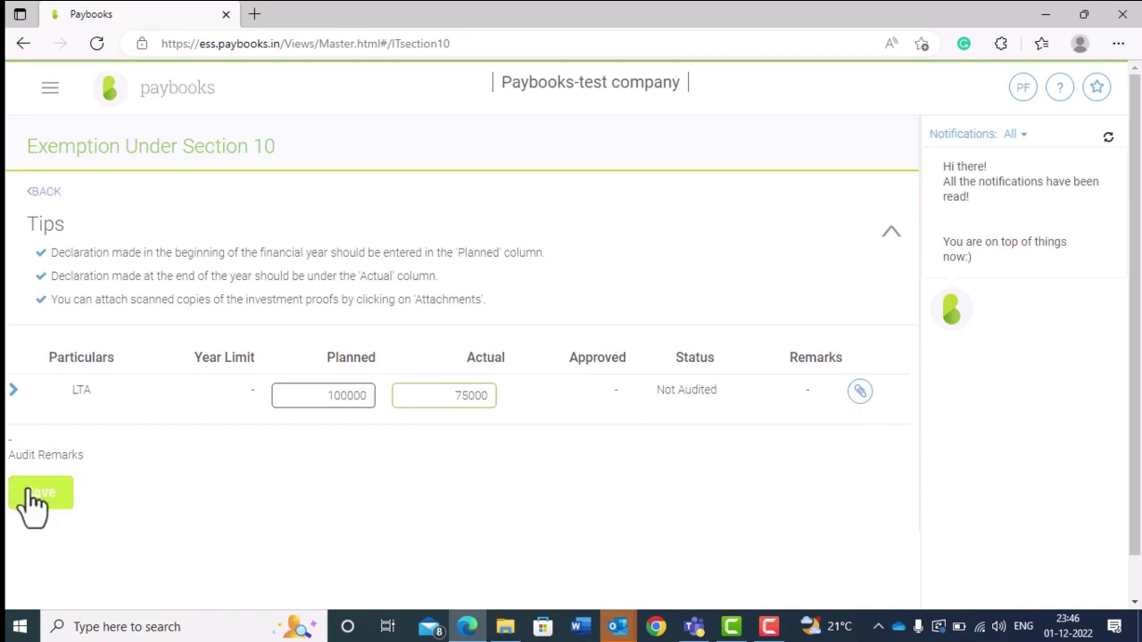
left_click(27, 43)
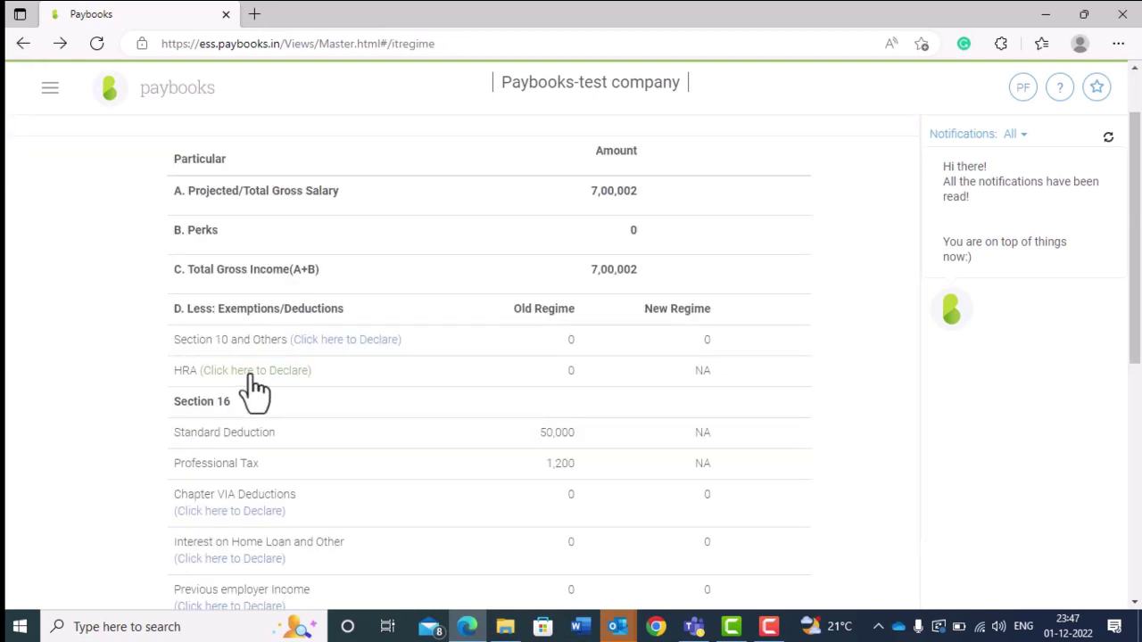
- In the HRA rent declaration, enter 60000 as the April-2022 planned rent and check that it fills the following months
left_click(253, 375)
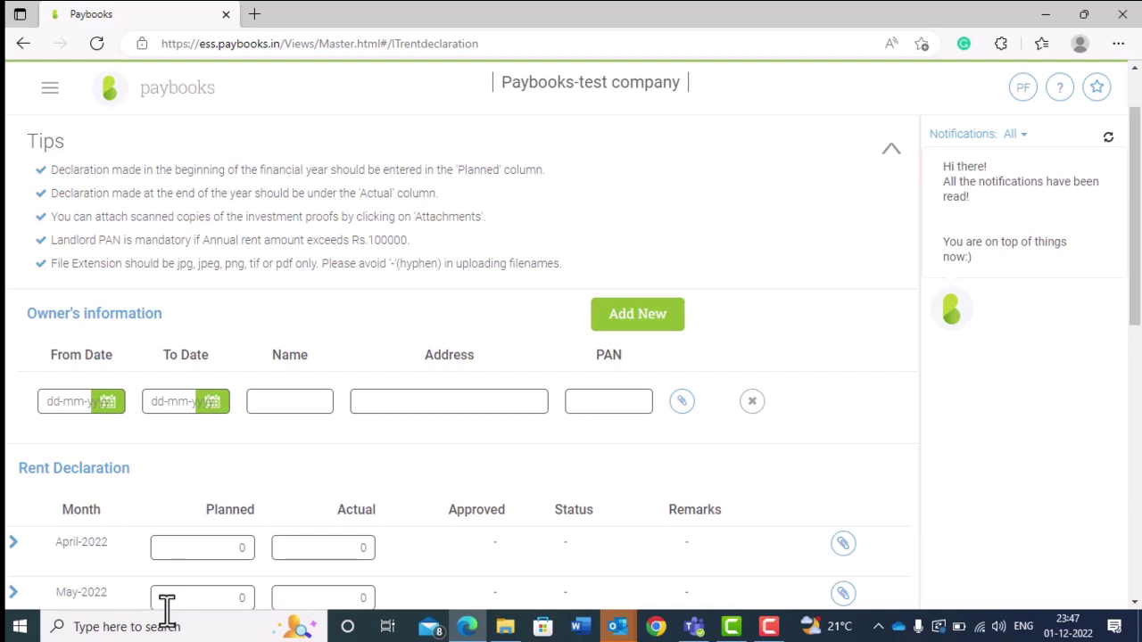
left_click(179, 547)
type("60000")
key("Tab")
scroll(188, 590, "down", 2)
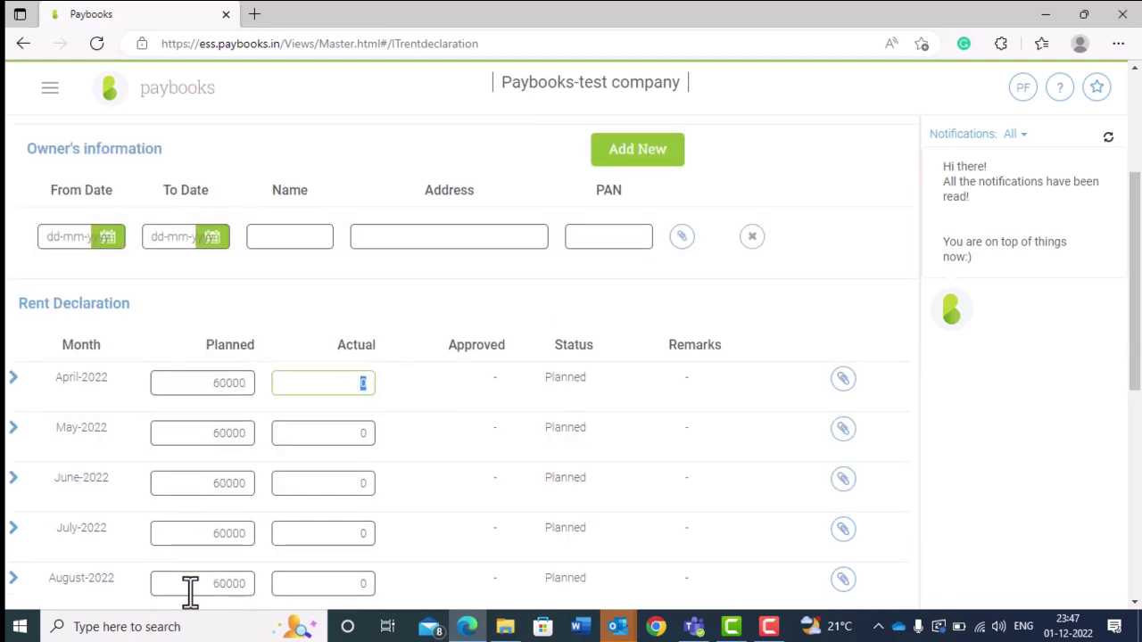
scroll(190, 590, "down", 1)
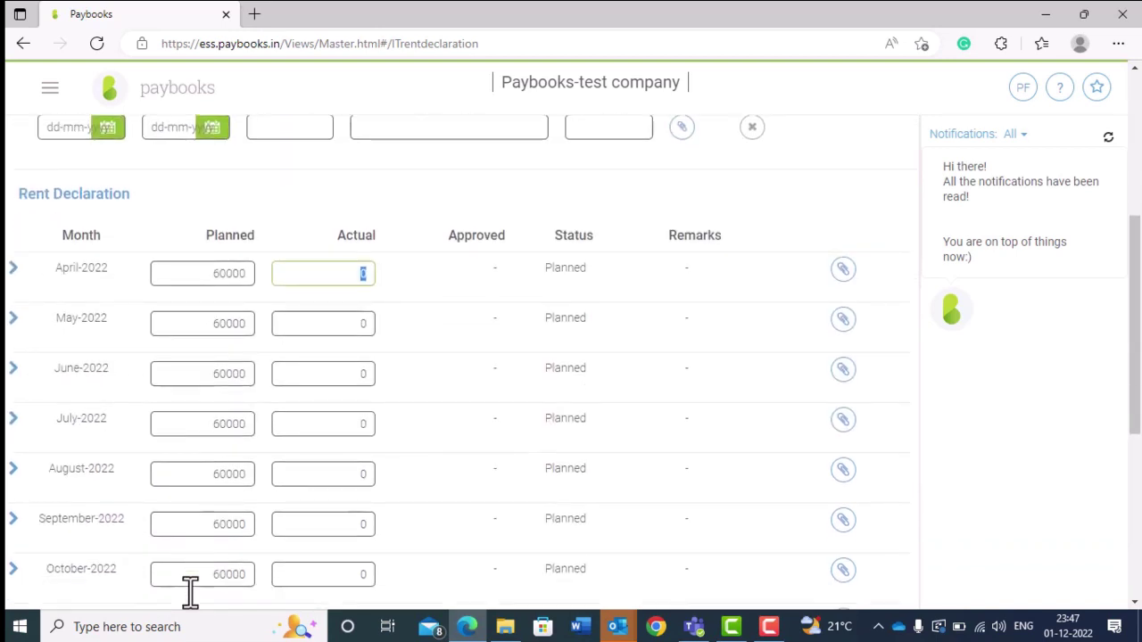
scroll(189, 591, "down", 2)
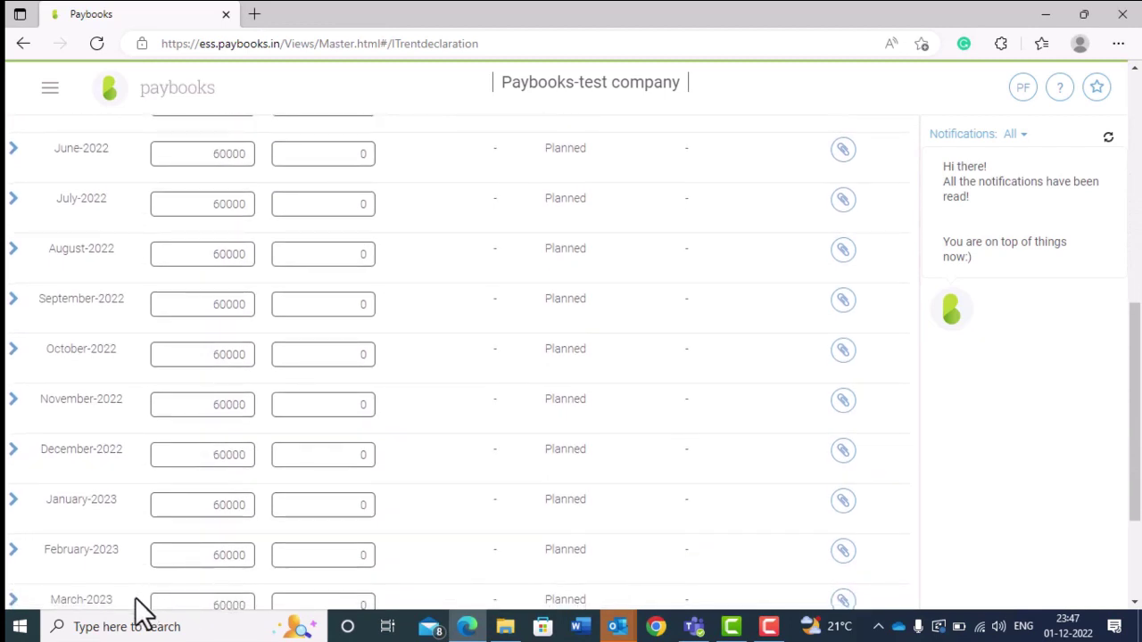
- Set the planned rent for January, February and March 2023 to 65000, and return to the regime workings
scroll(135, 597, "down", 2)
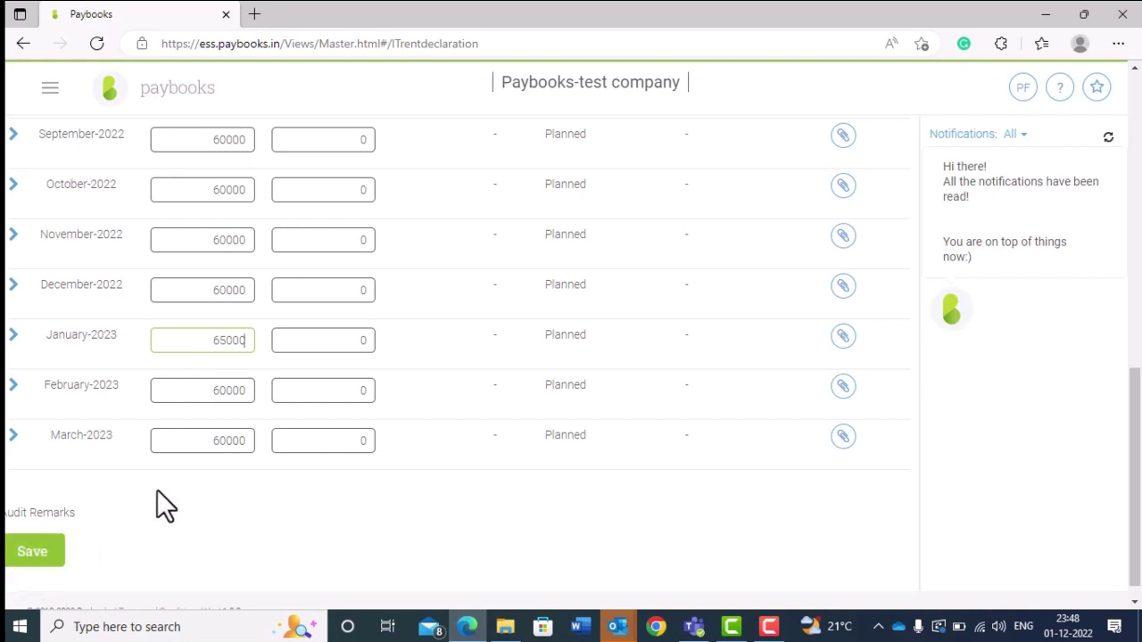
left_click(229, 390)
key("BackSpace")
type("5")
left_click(229, 439)
key("BackSpace")
type("5")
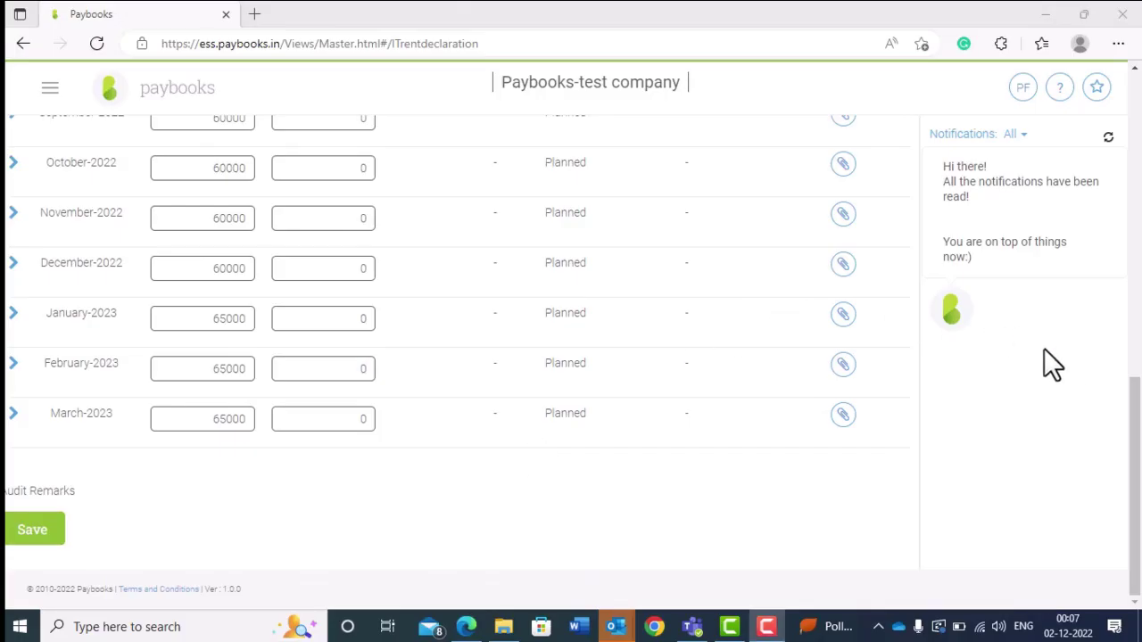
left_click(24, 43)
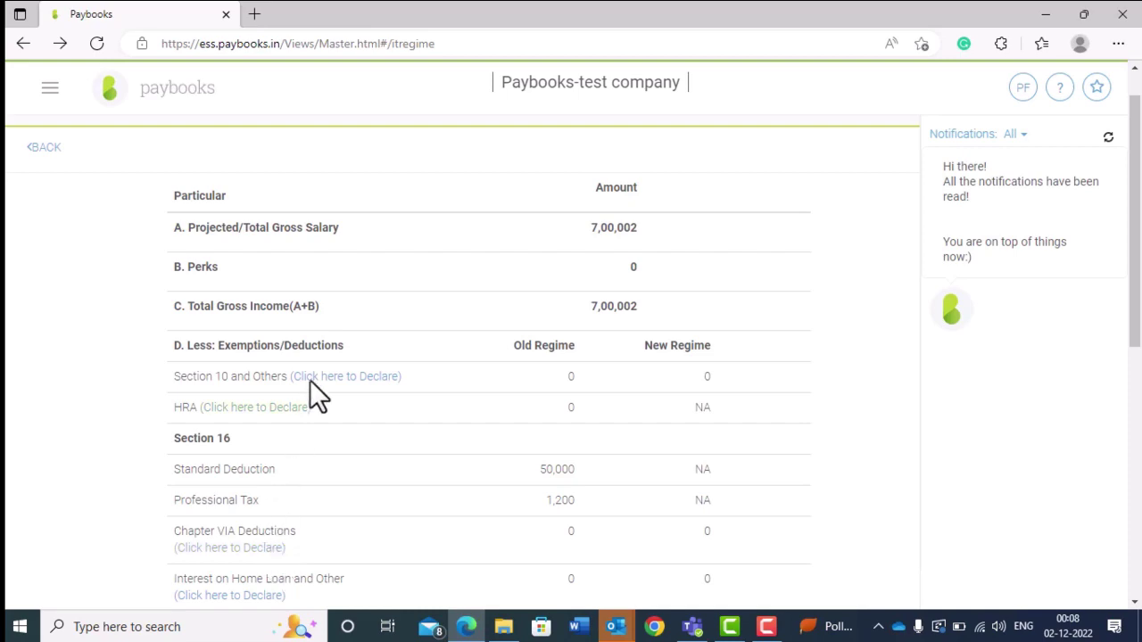
- Open the Chapter VIA deductions declaration and review the listed investment particulars with their year limits
left_click(234, 548)
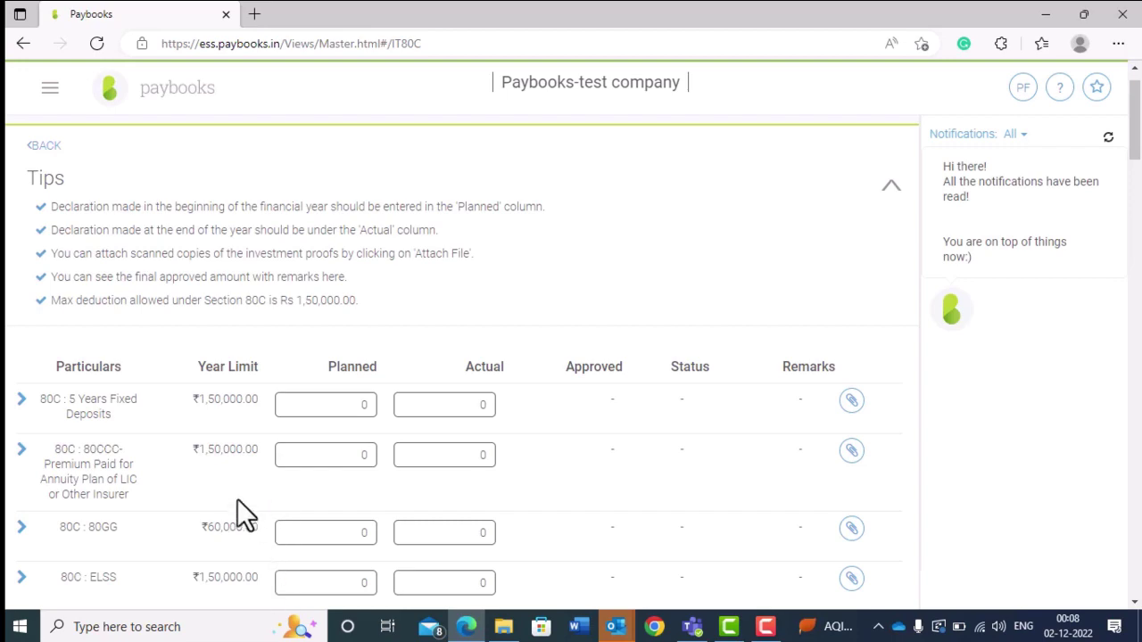
scroll(239, 495, "down", 8)
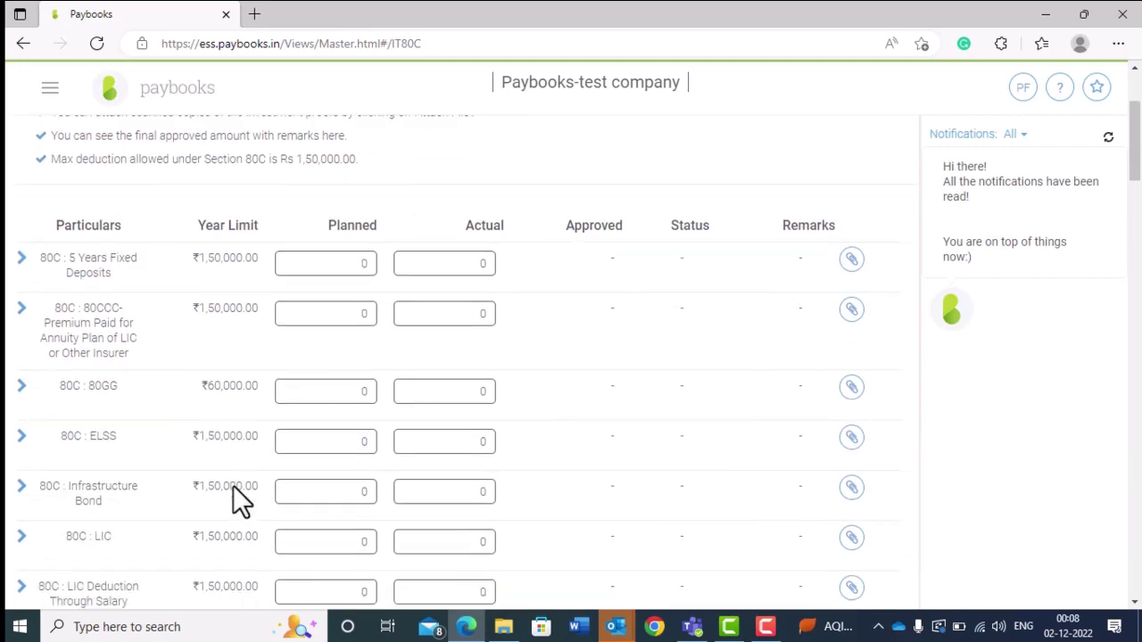
scroll(237, 489, "down", 10)
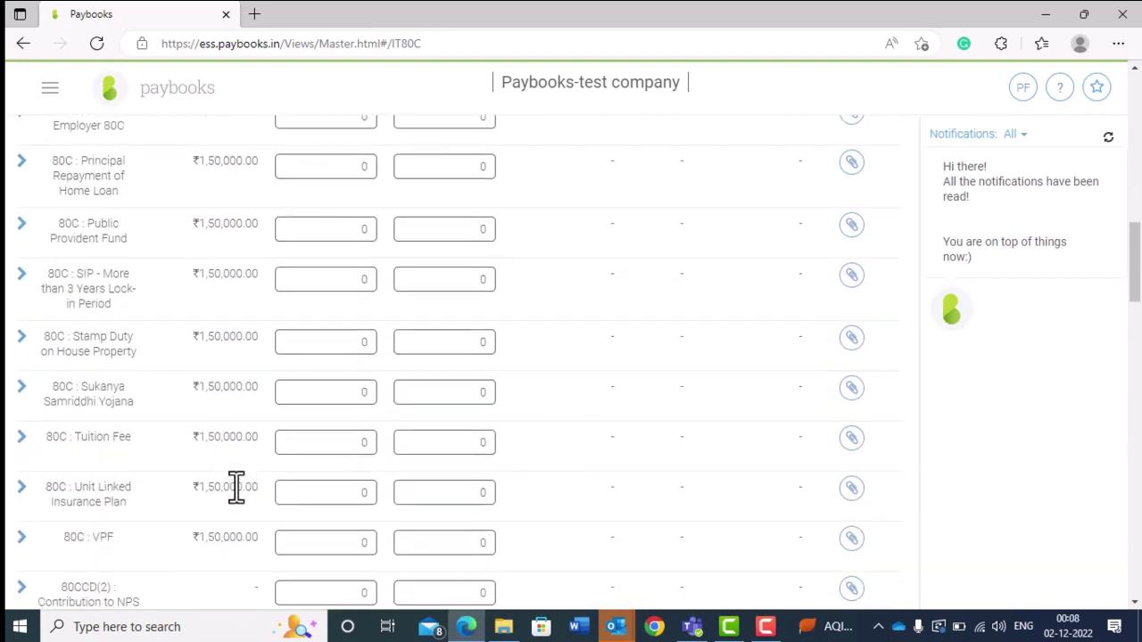
scroll(232, 485, "down", 7)
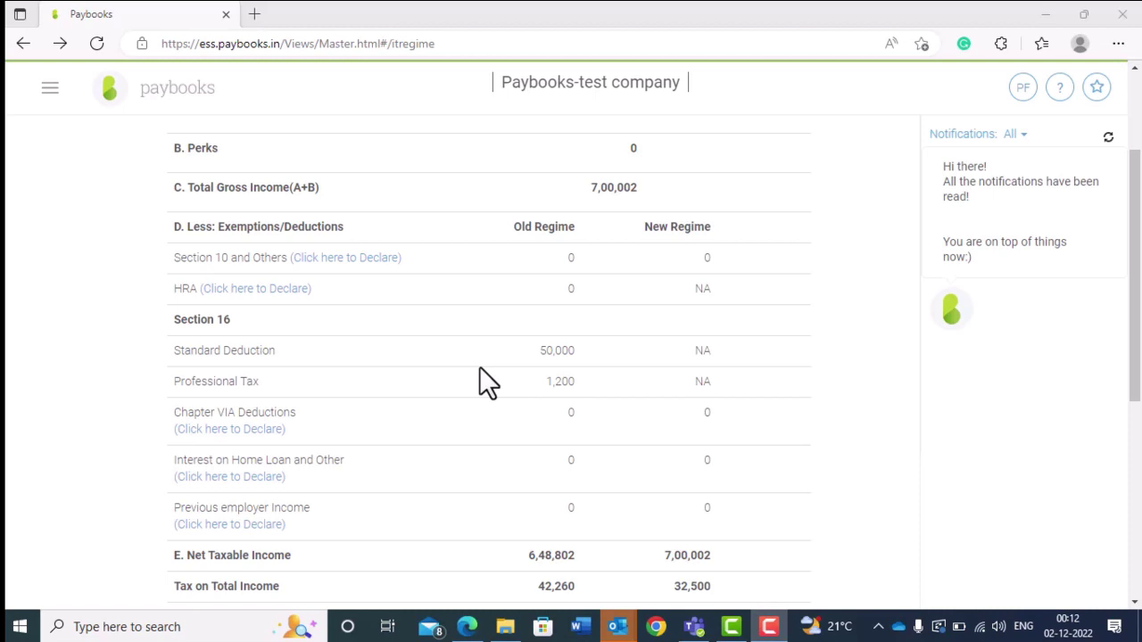
- Open the Interest on Home Loan and Other declaration and review its income, house property and home loan interest rows
left_click(272, 526)
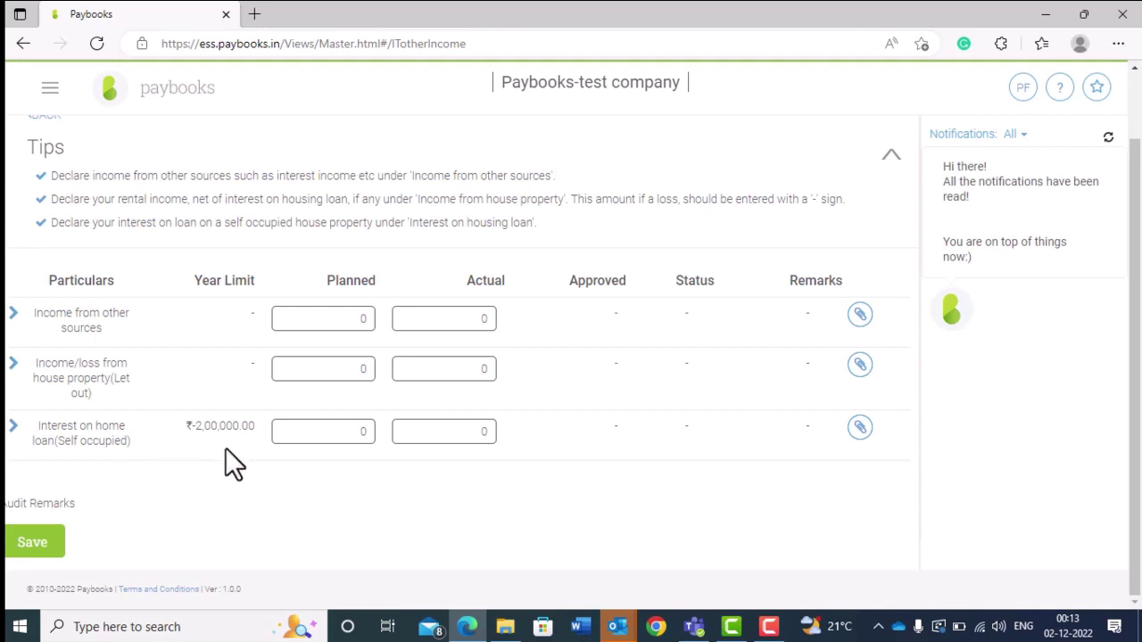
scroll(242, 444, "up", 1)
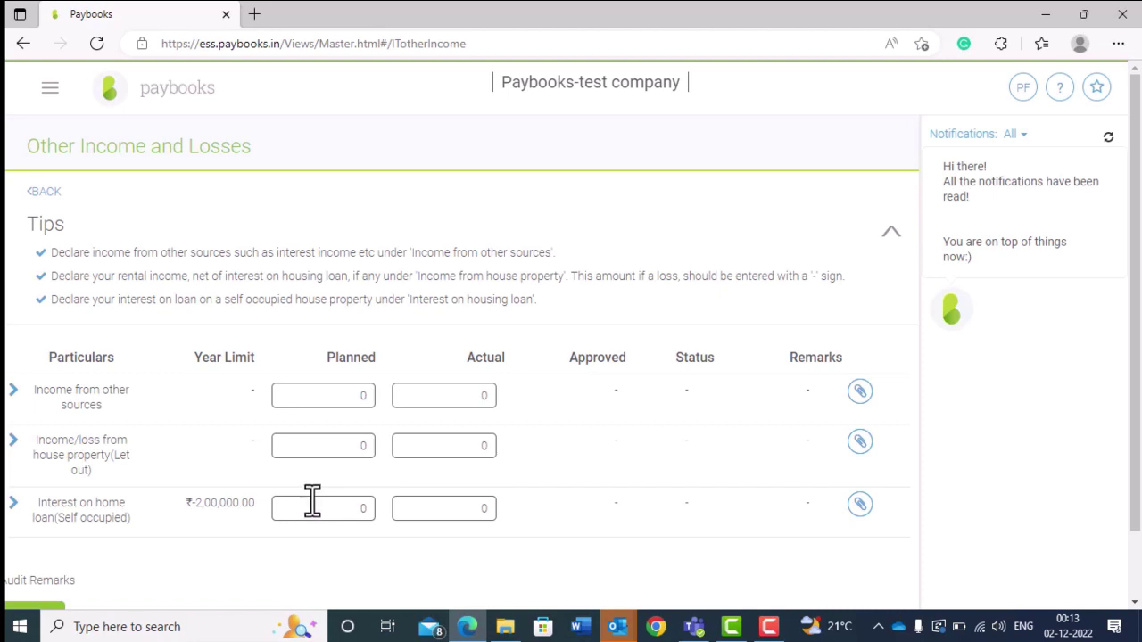
scroll(294, 486, "down", 2)
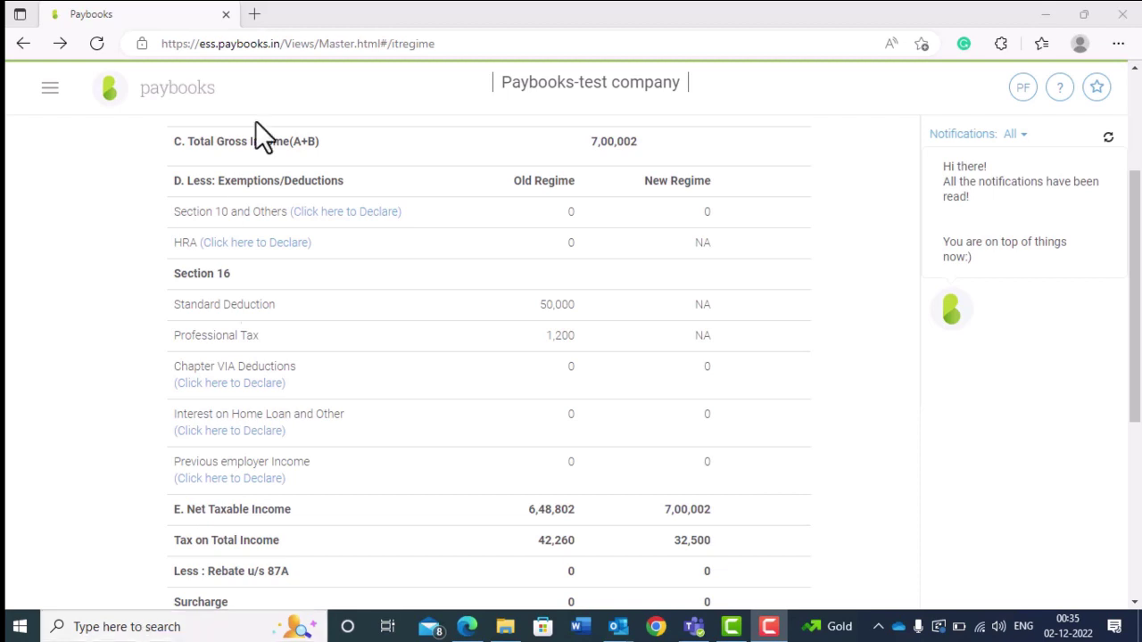
- Open the previous employer income declaration, inspect its planned income and tax amount fields, and return to the regime workings
left_click(239, 479)
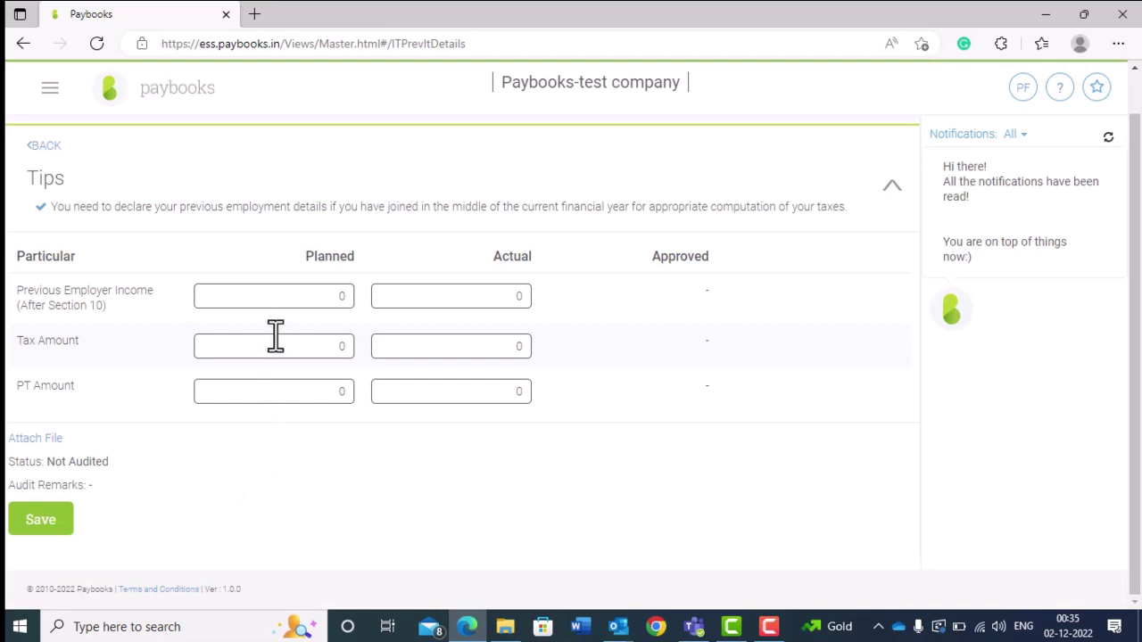
left_click(282, 296)
left_click(265, 343)
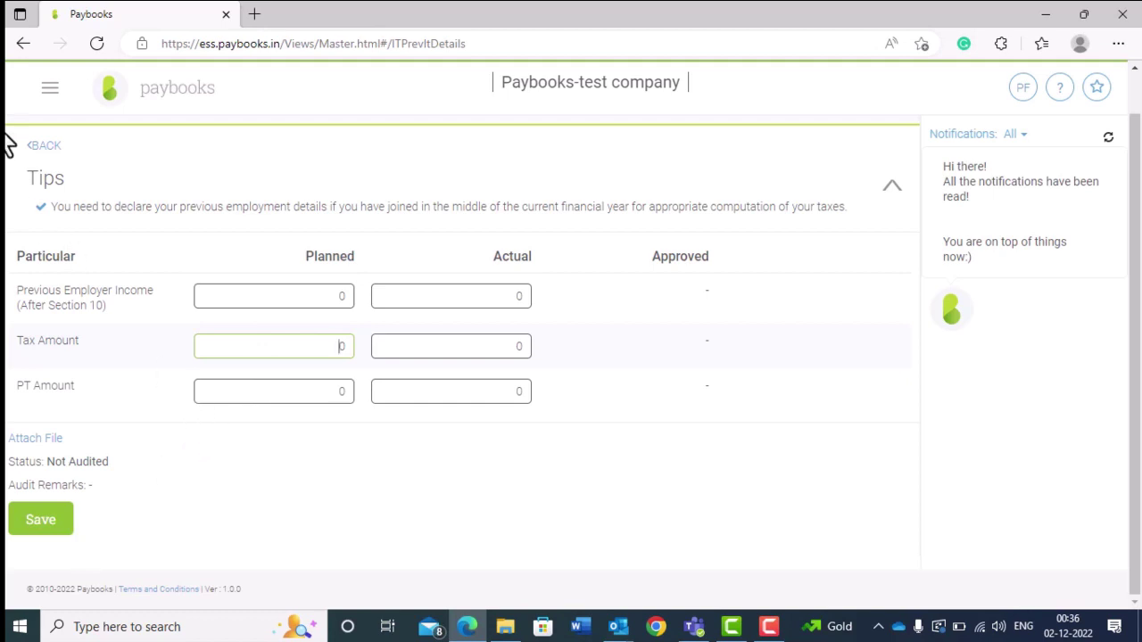
left_click(36, 146)
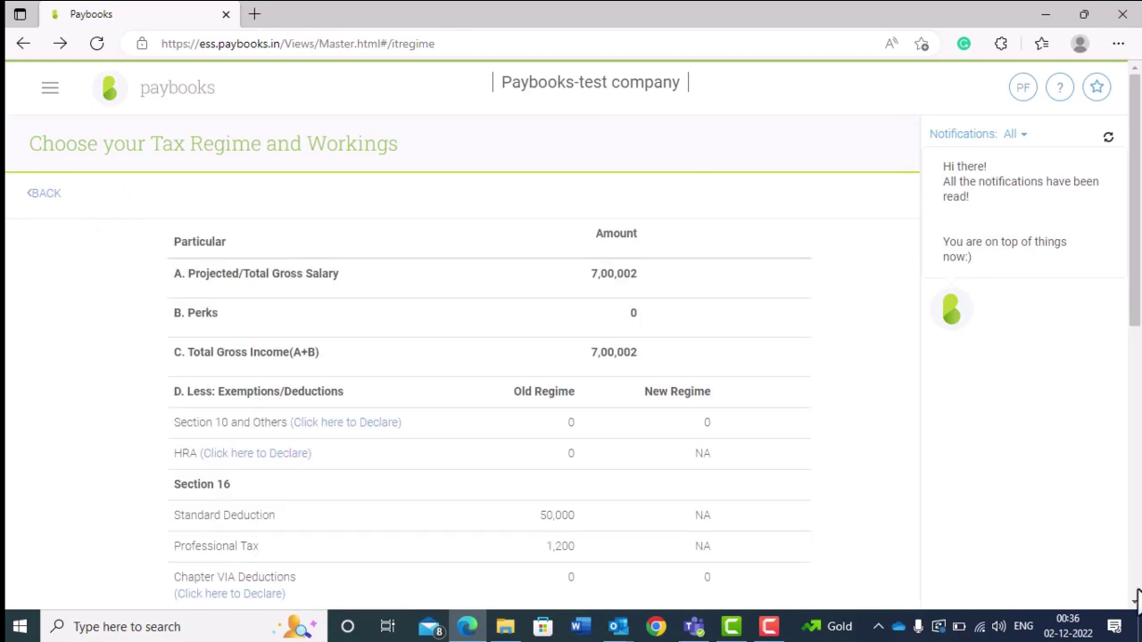
- Compare the tax figures under the old and new regimes and examine the tax regime declaration options
scroll(1138, 596, "down", 1)
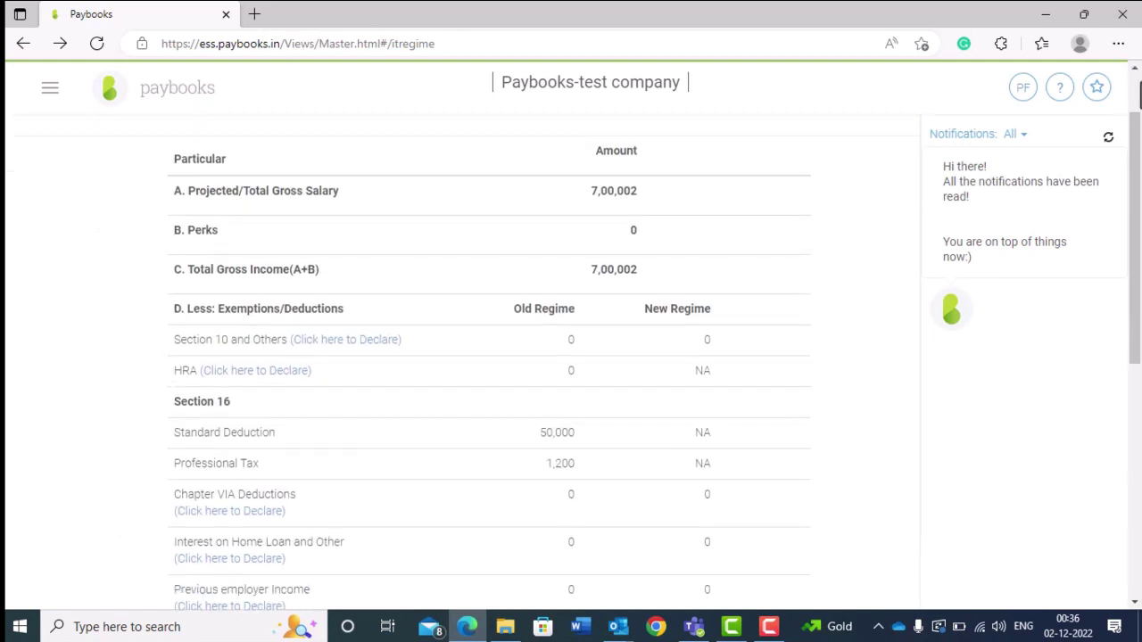
scroll(1139, 93, "down", 1)
scroll(1139, 93, "down", 4)
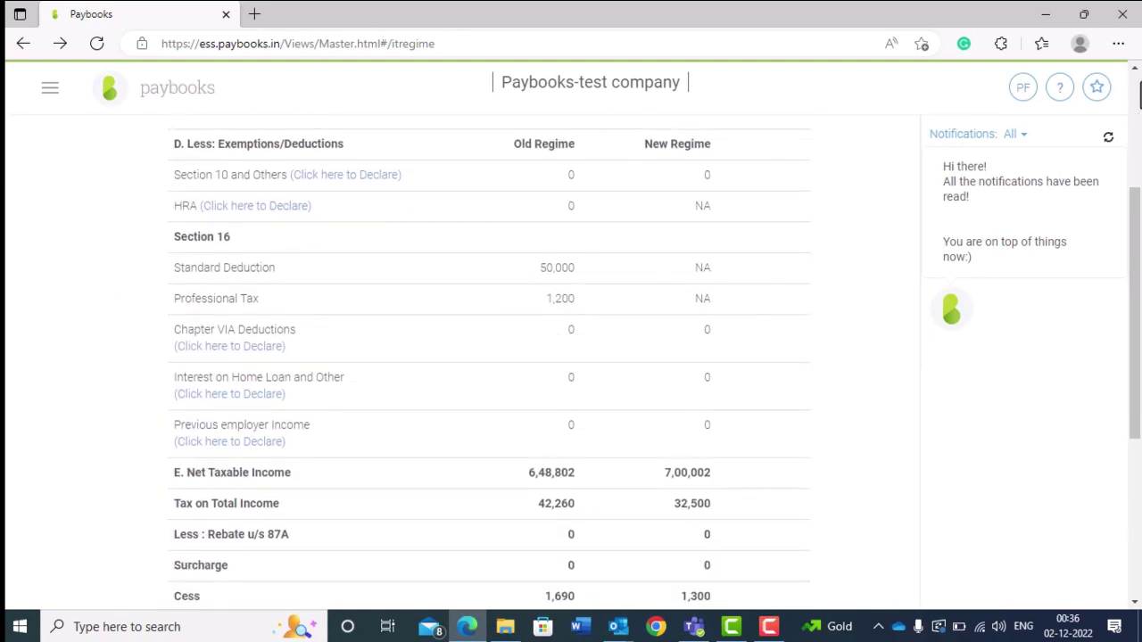
scroll(1139, 93, "down", 1)
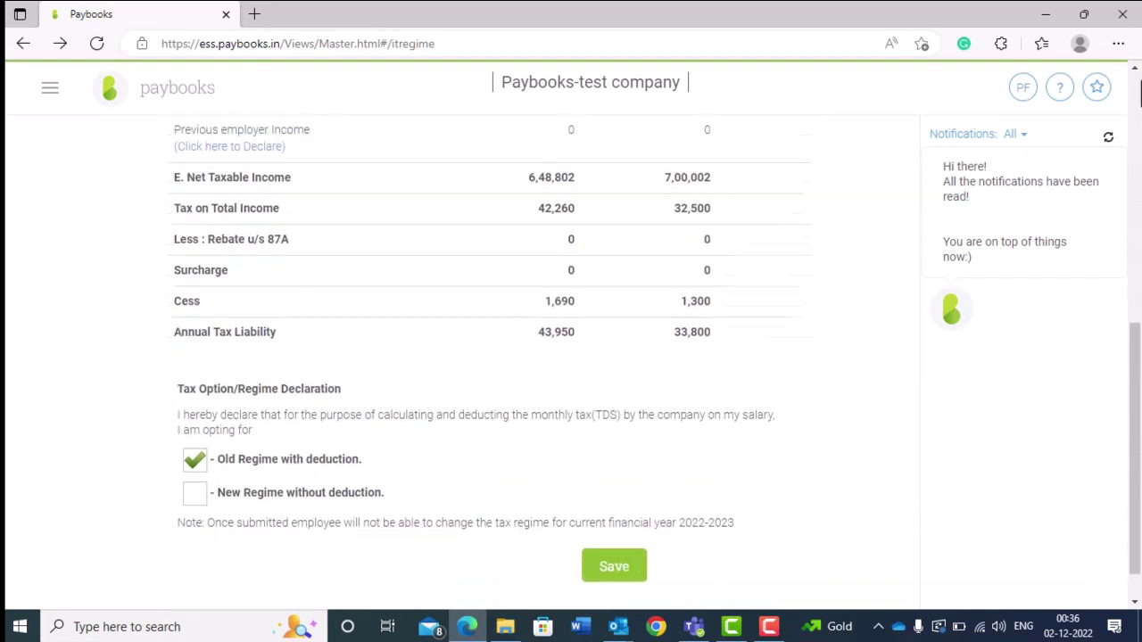